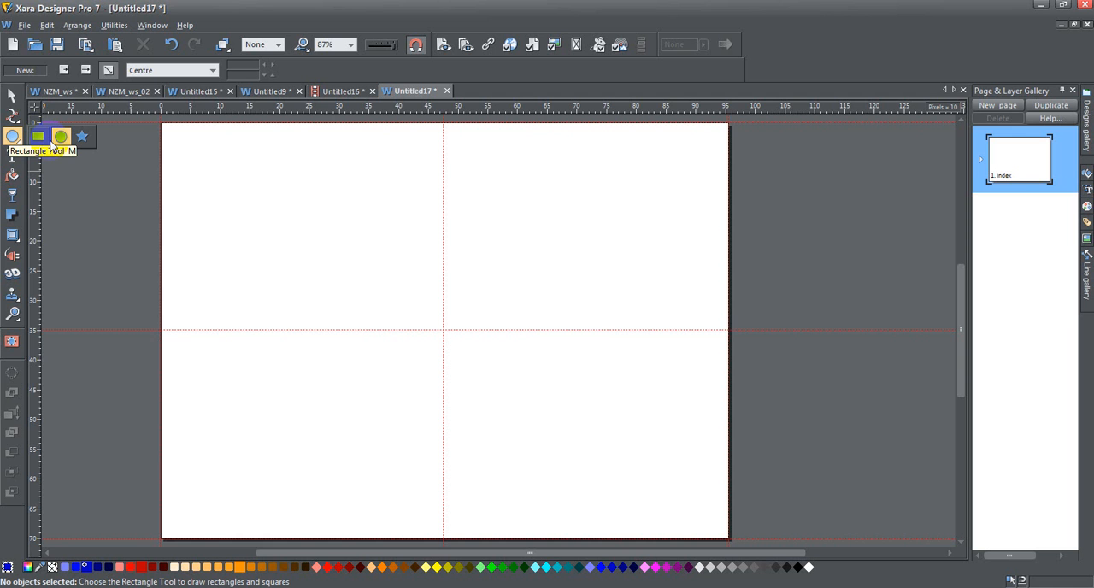
Draw an ellipse about 219 by 228 px in the upper-left quarter of the page with the Ellipse tool and deselect it
{"action": "left_click", "coordinate": [62, 138]}
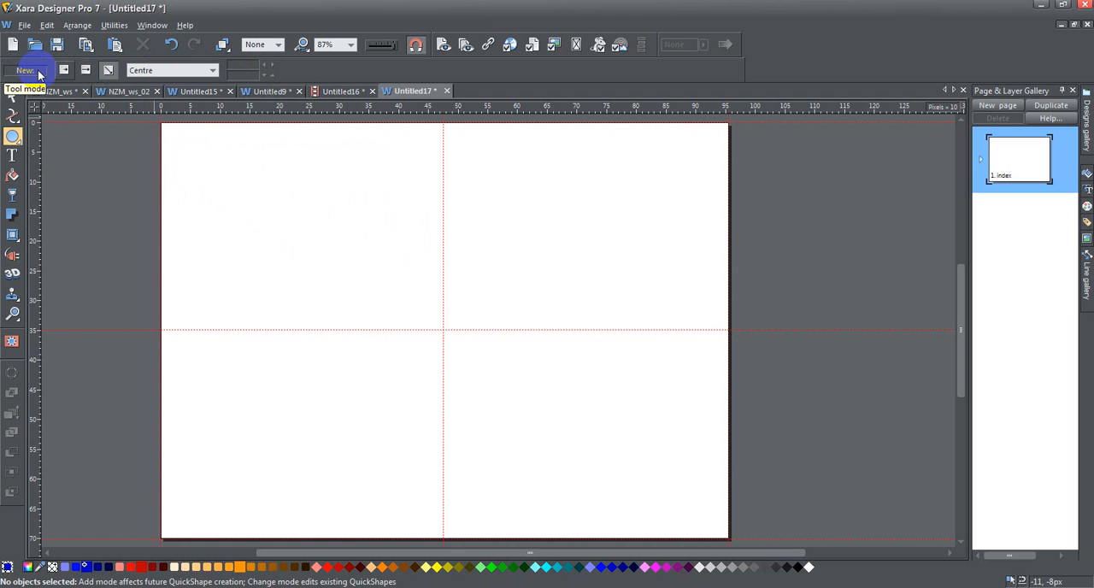
{"action": "left_click_drag", "start_coordinate": [215, 185], "coordinate": [350, 321]}
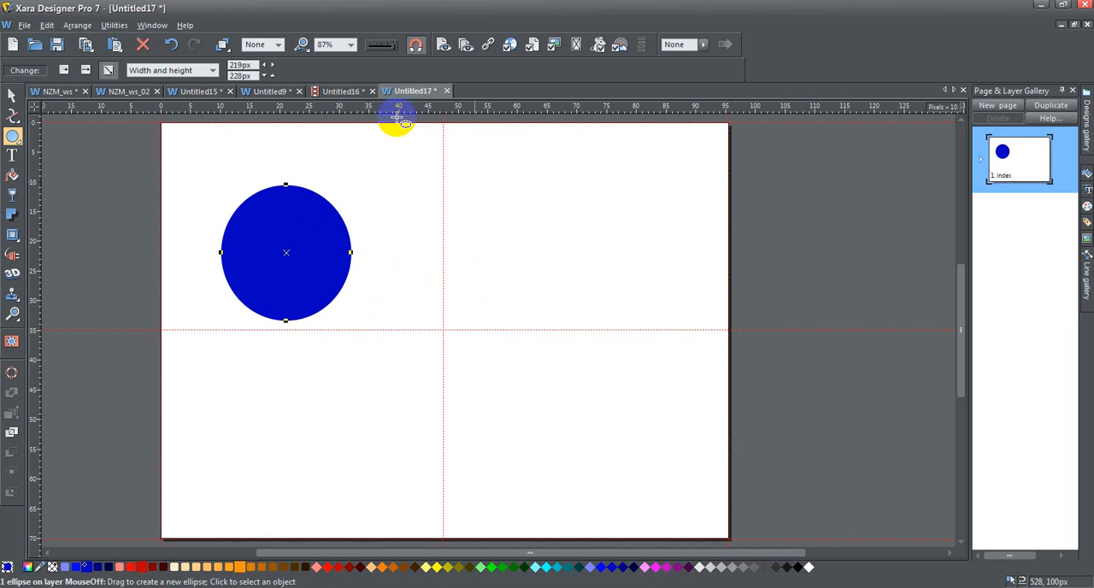
{"action": "left_click", "coordinate": [469, 243]}
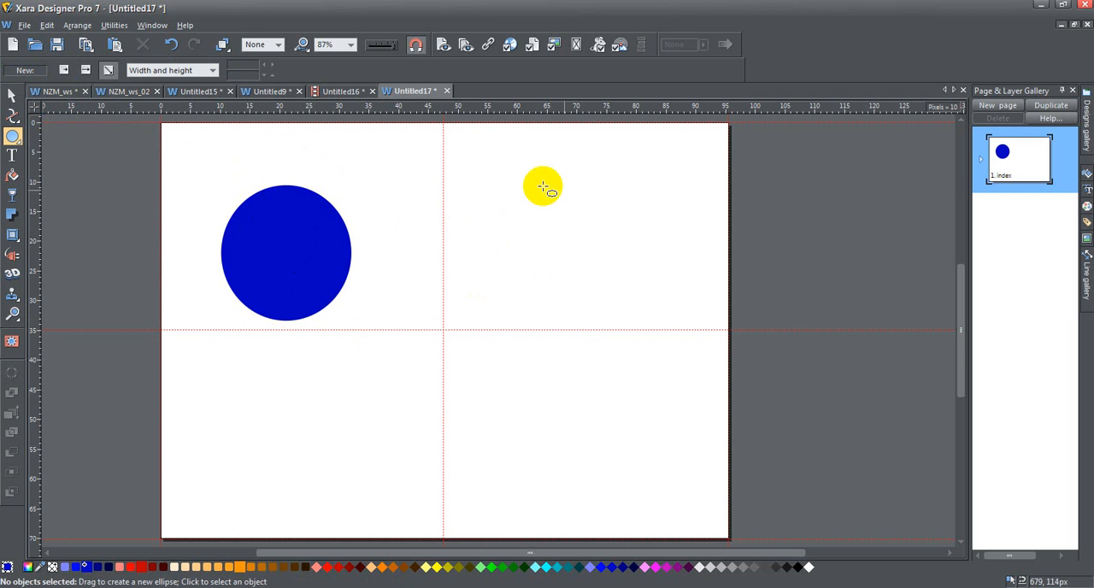
Draw a second ellipse about 307 by 302 px in the page's upper-right area and stretch its width to about 357 px
{"action": "left_click_drag", "start_coordinate": [462, 184], "coordinate": [648, 366]}
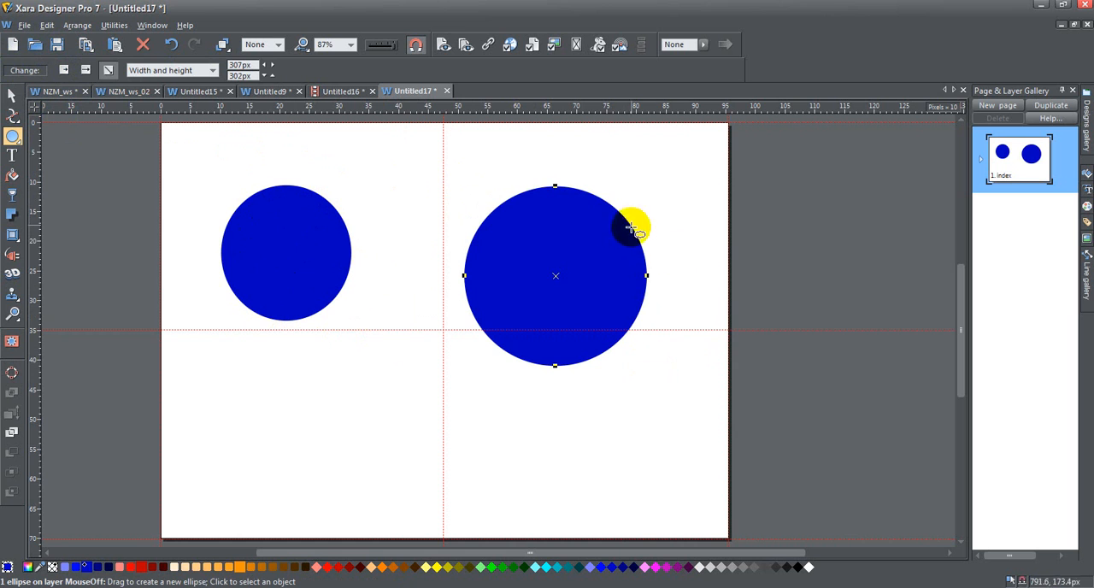
{"action": "left_click_drag", "start_coordinate": [647, 276], "coordinate": [675, 261]}
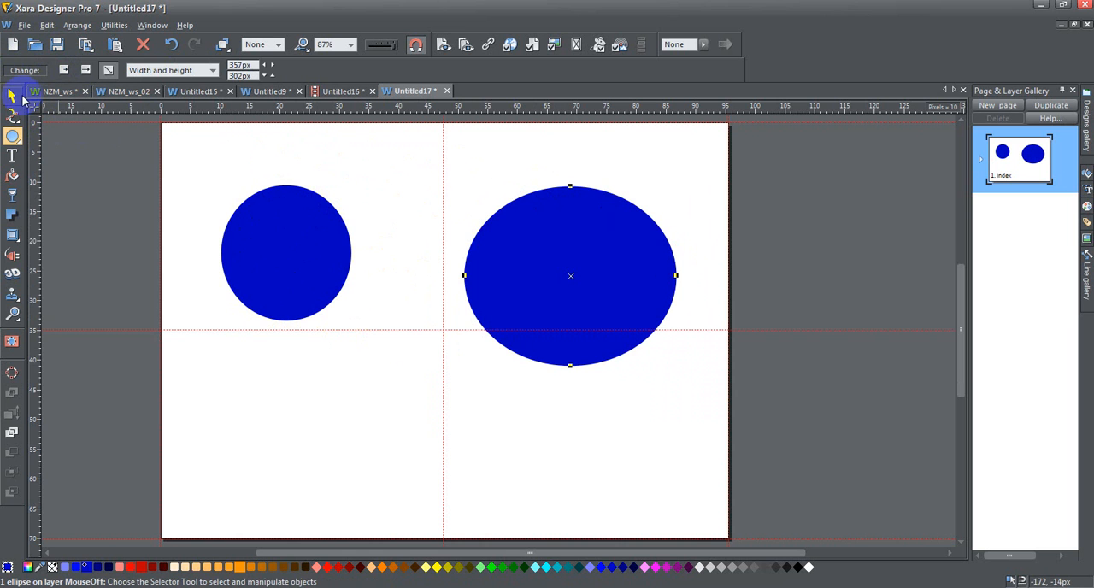
Undo both ellipses, leaving the page empty
{"action": "left_click", "coordinate": [173, 47]}
{"action": "left_click", "coordinate": [171, 50]}
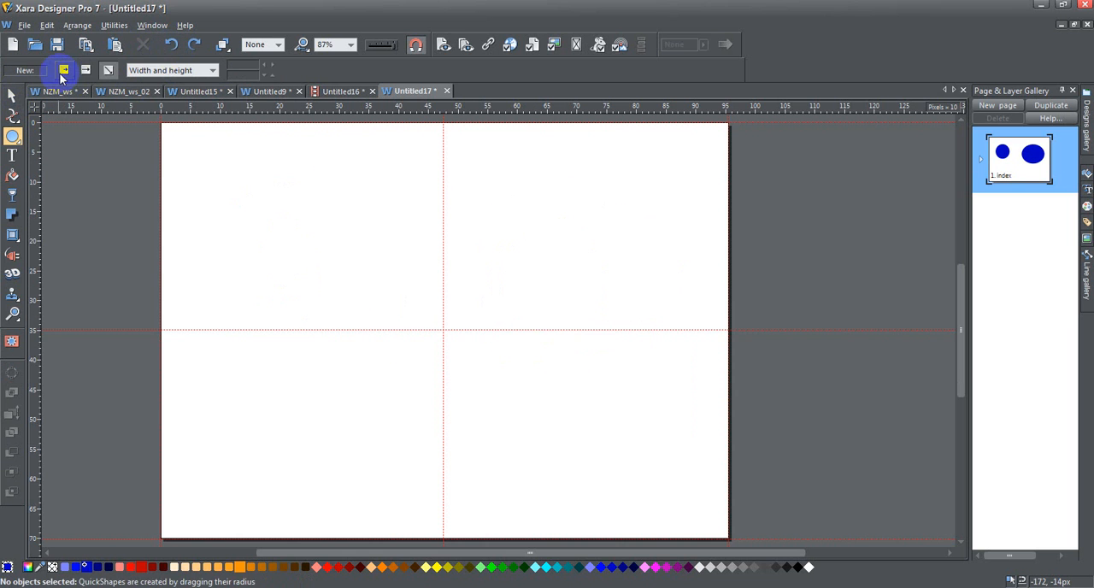
{"action": "left_click", "coordinate": [87, 72]}
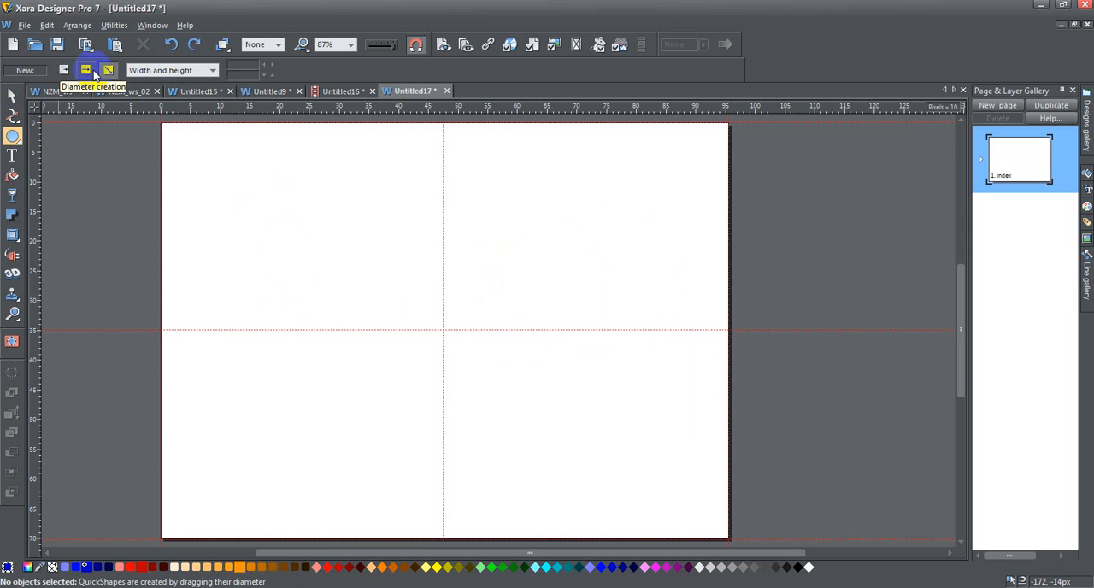
{"action": "left_click", "coordinate": [107, 71]}
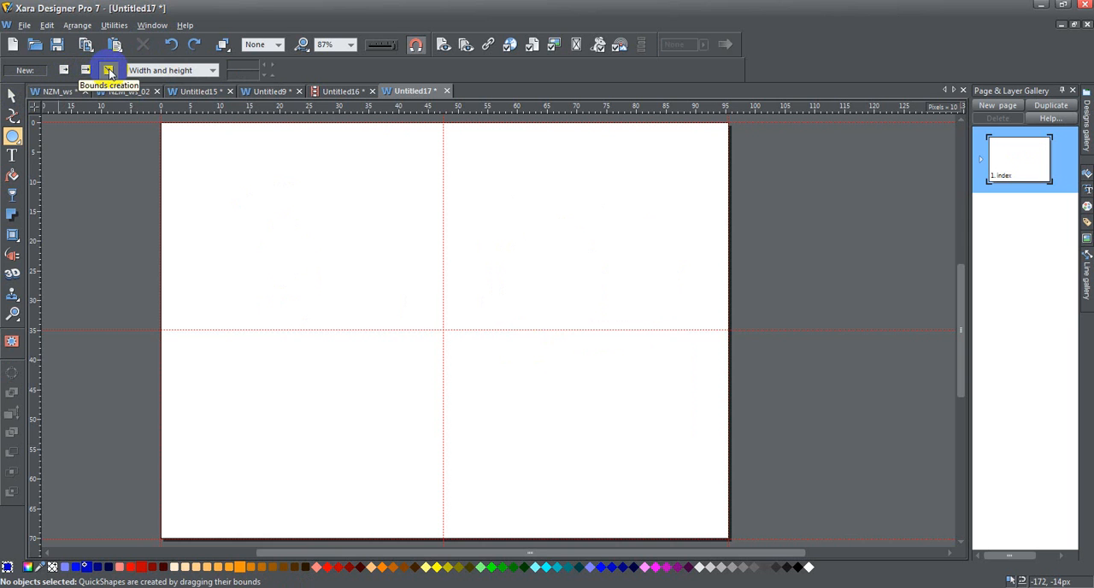
{"action": "left_click", "coordinate": [63, 71]}
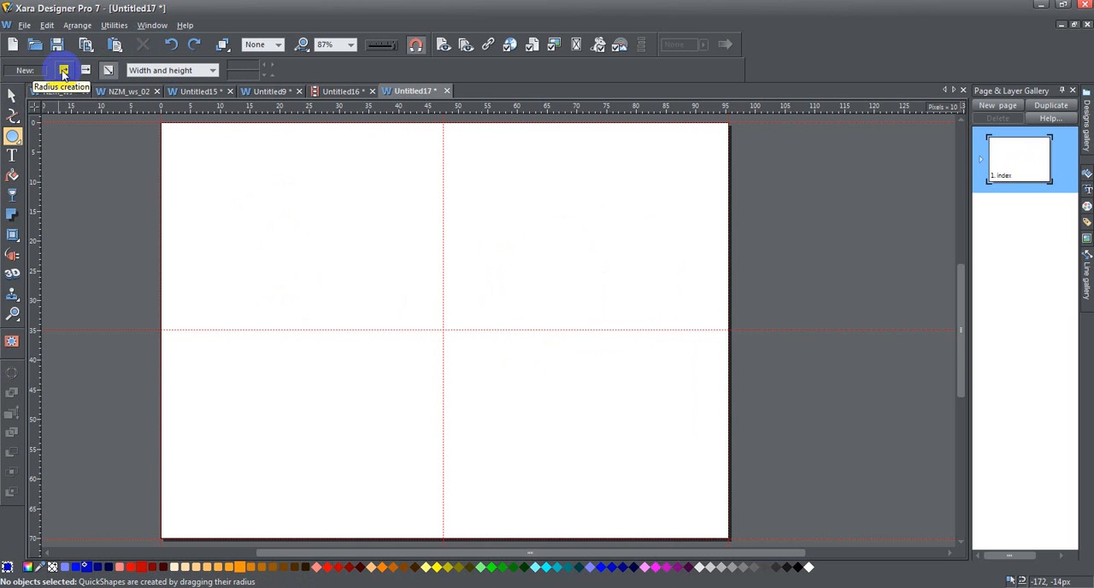
{"action": "left_click", "coordinate": [86, 71]}
{"action": "left_click", "coordinate": [108, 71]}
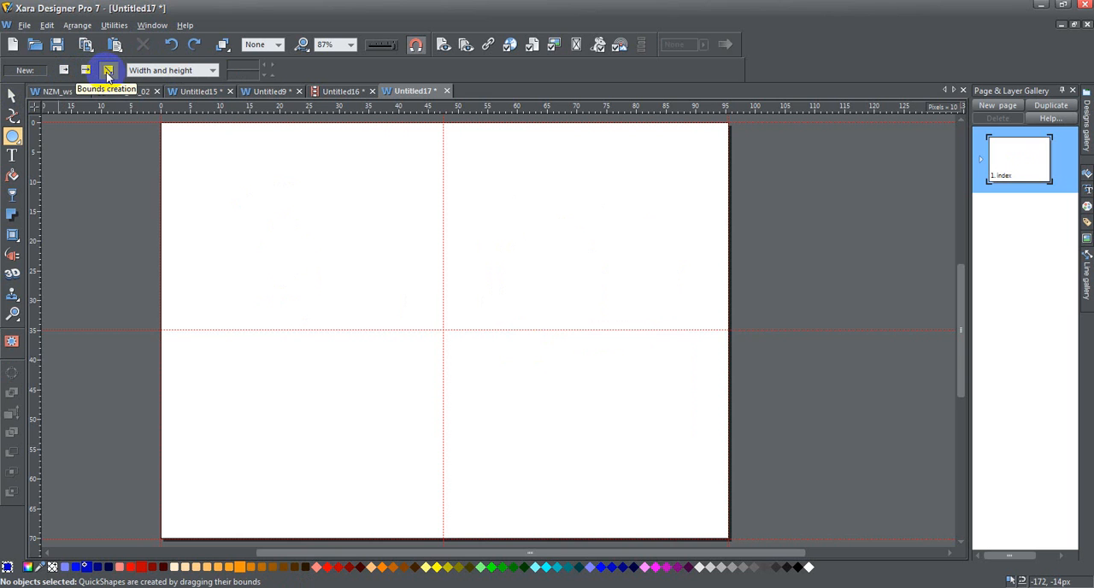
Using radius creation, draw a circle about 75 px wide in the upper-left quarter and one about 410 px wide from the page centre
{"action": "left_click", "coordinate": [64, 71]}
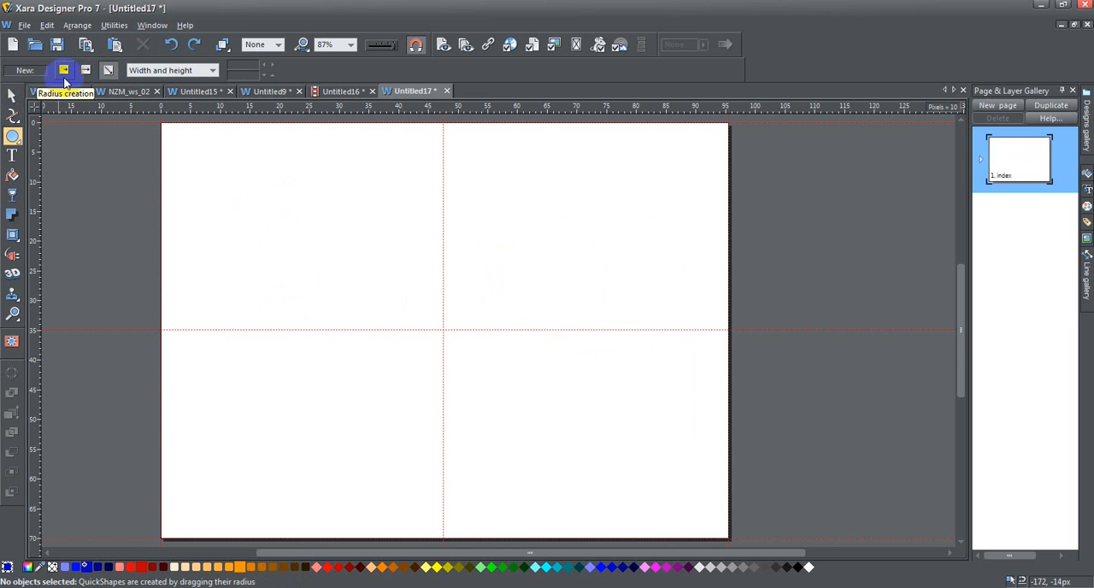
{"action": "left_click_drag", "start_coordinate": [309, 241], "coordinate": [328, 231]}
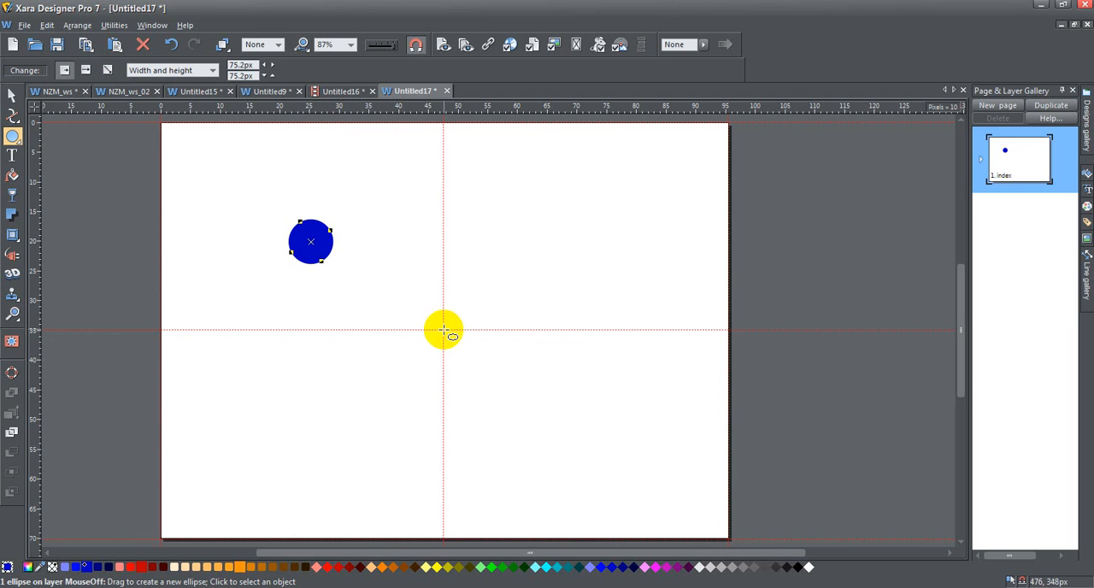
{"action": "left_click_drag", "start_coordinate": [444, 329], "coordinate": [558, 290]}
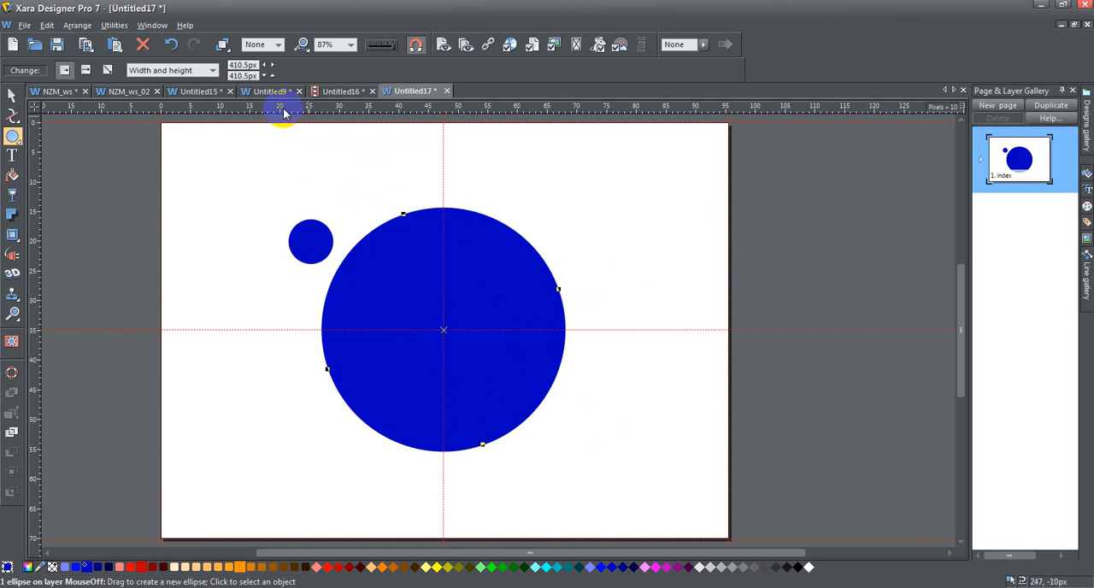
Undo both circles drawn by radius
{"action": "left_click", "coordinate": [170, 45]}
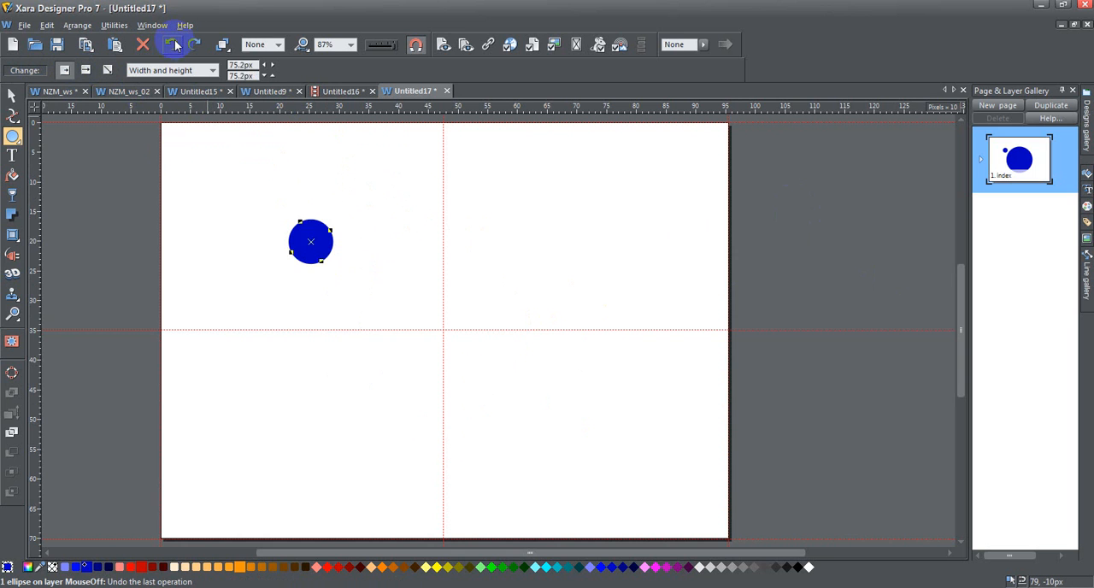
{"action": "left_click", "coordinate": [171, 45]}
{"action": "left_click", "coordinate": [171, 44]}
Using diameter creation, draw a circle about 442 px wide along the horizontal centre guide, and undo it
{"action": "left_click", "coordinate": [86, 70]}
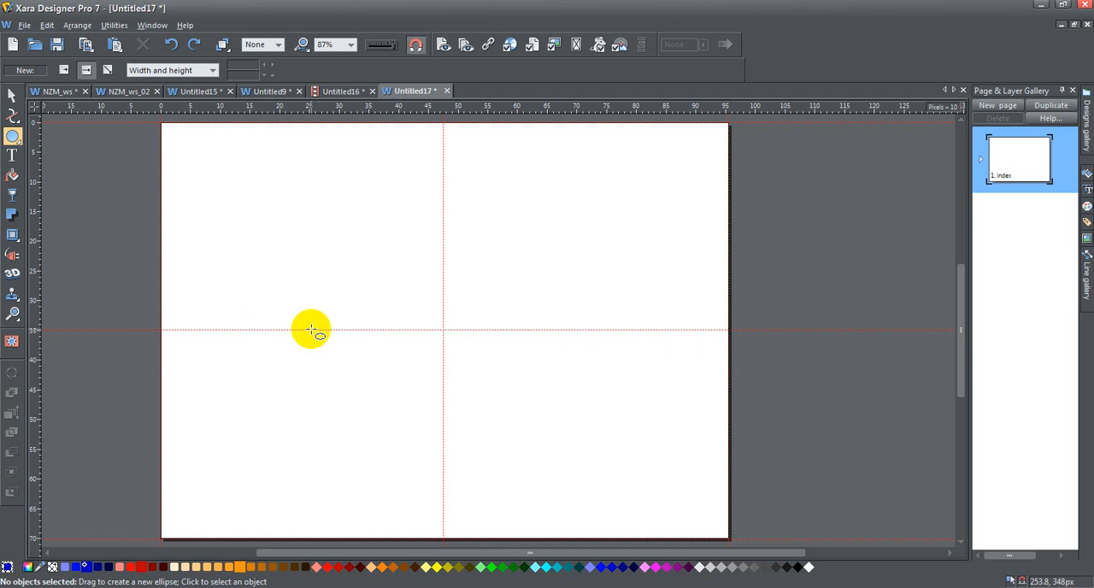
{"action": "left_click_drag", "start_coordinate": [310, 331], "coordinate": [573, 330]}
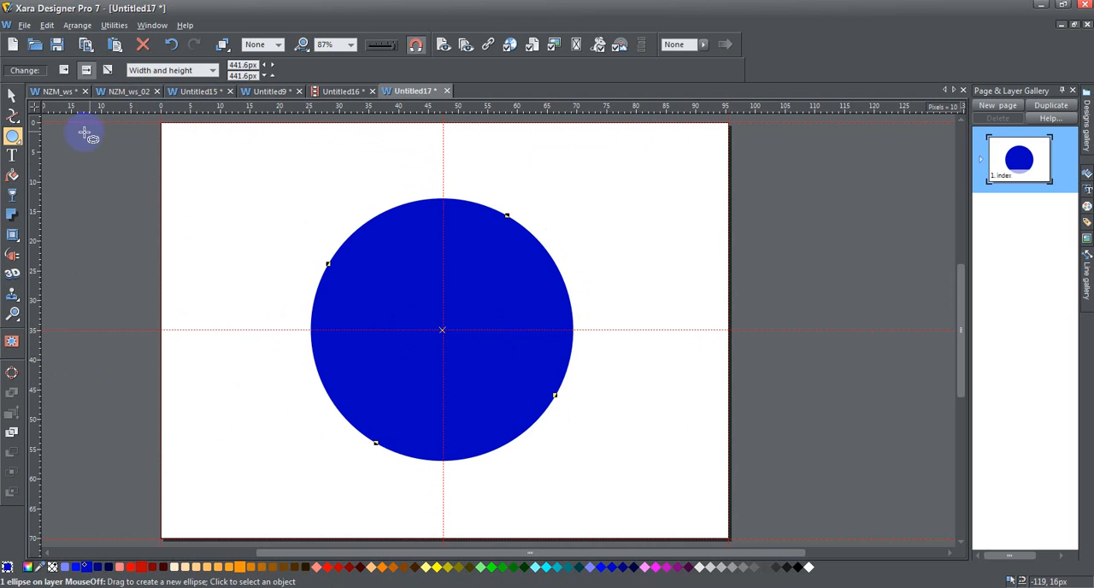
{"action": "left_click", "coordinate": [171, 44]}
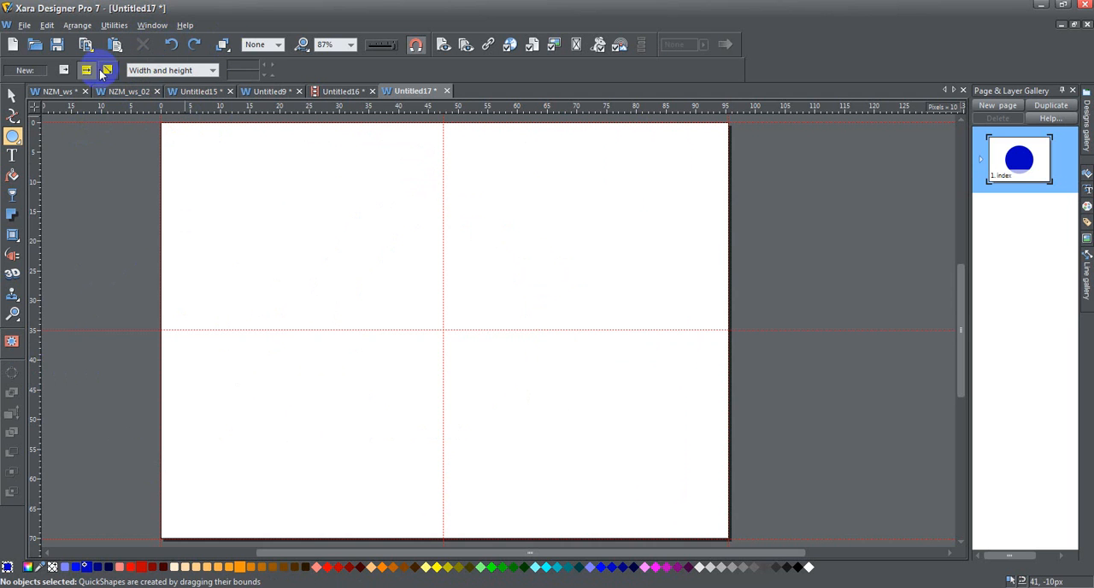
Using bounds creation, draw an ellipse about 472 by 442 px near the page centre and set its height to 472 px
{"action": "left_click_drag", "start_coordinate": [285, 212], "coordinate": [565, 476]}
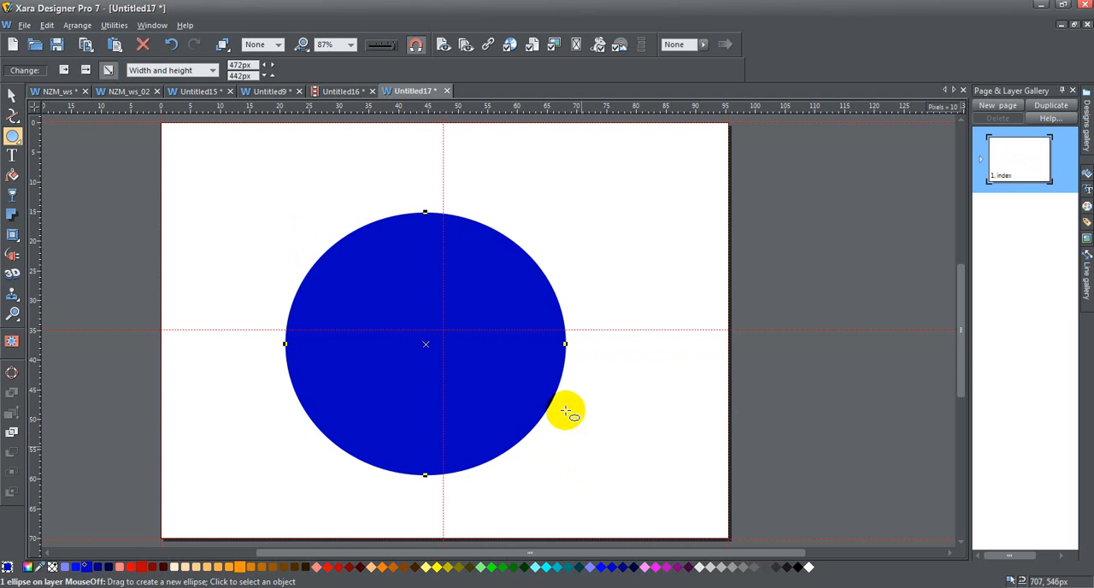
{"action": "left_click", "coordinate": [12, 97]}
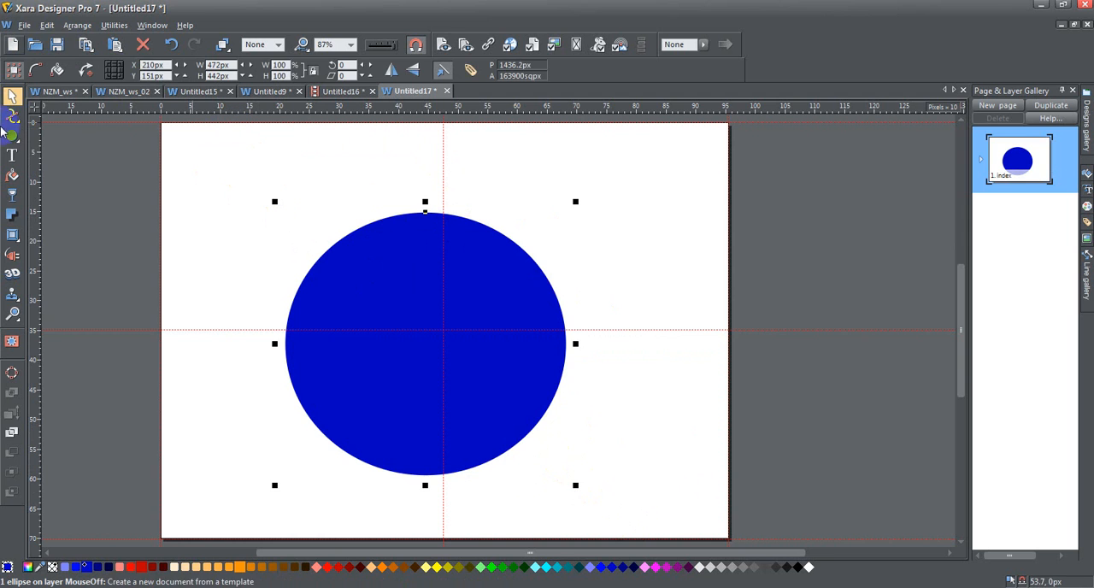
{"action": "left_click", "coordinate": [12, 136]}
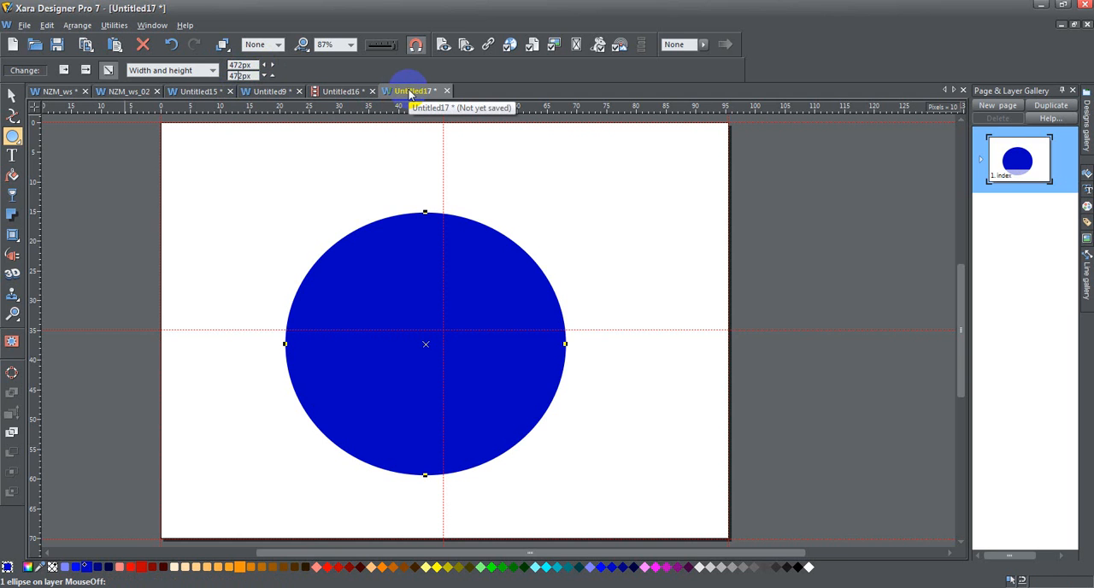
{"action": "key", "text": "Return"}
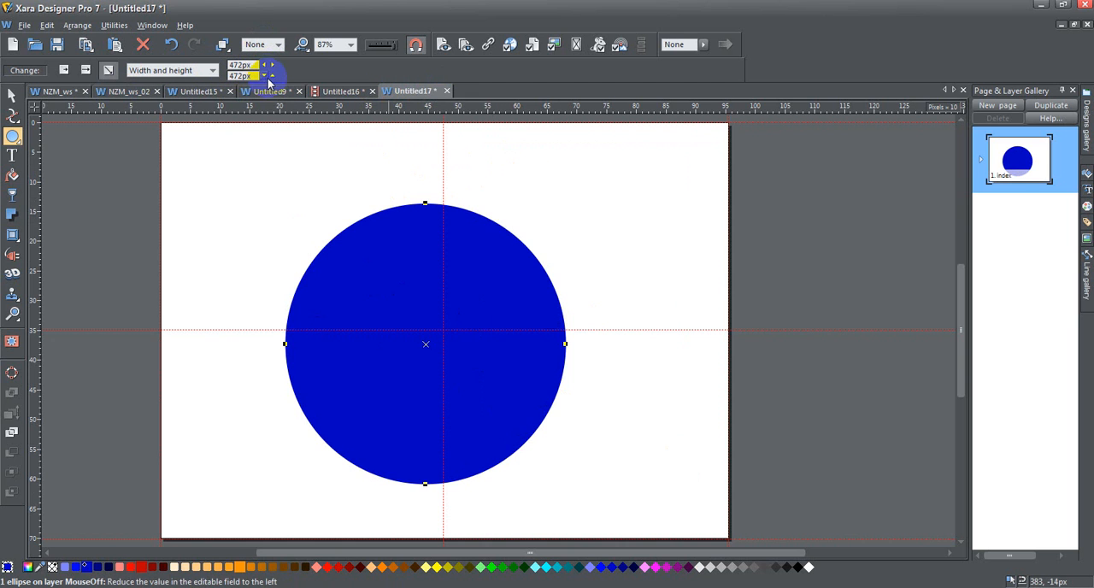
View the circle's centre coordinates and its rotation value
{"action": "left_click", "coordinate": [213, 71]}
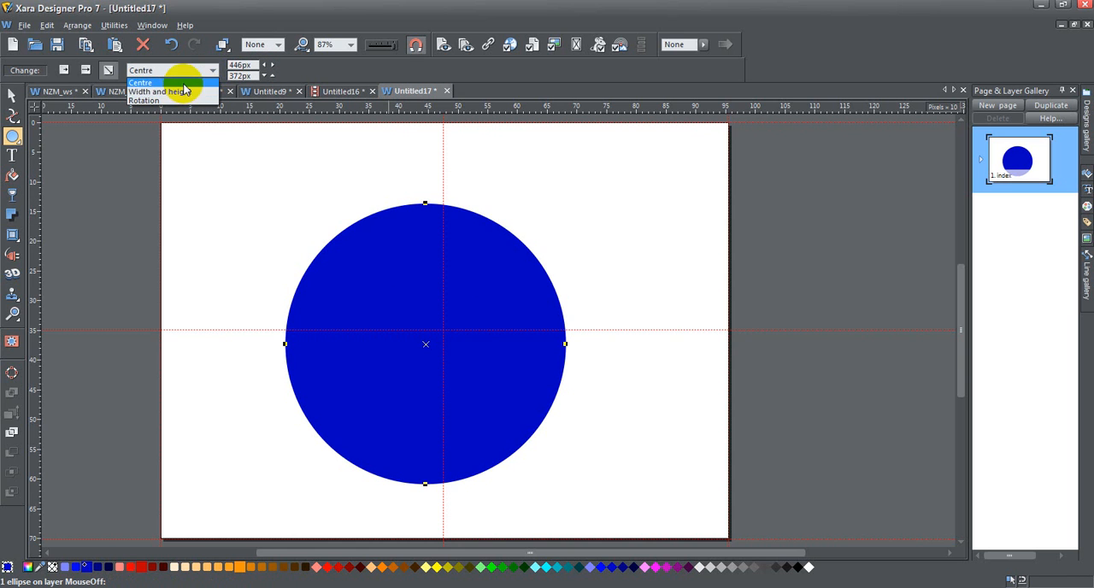
{"action": "left_click", "coordinate": [204, 82]}
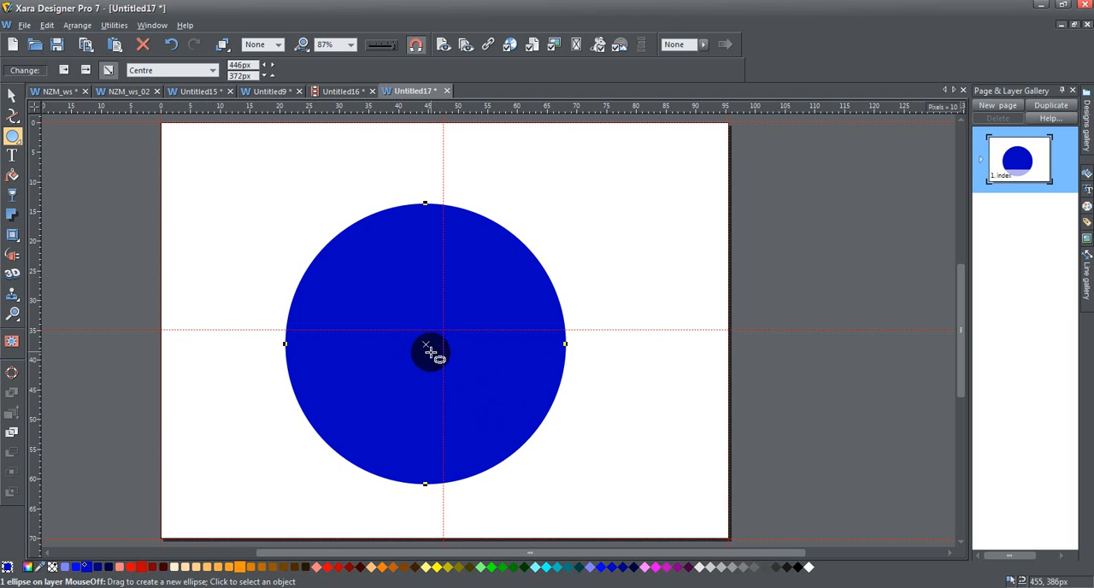
{"action": "left_click", "coordinate": [213, 73]}
{"action": "left_click", "coordinate": [194, 103]}
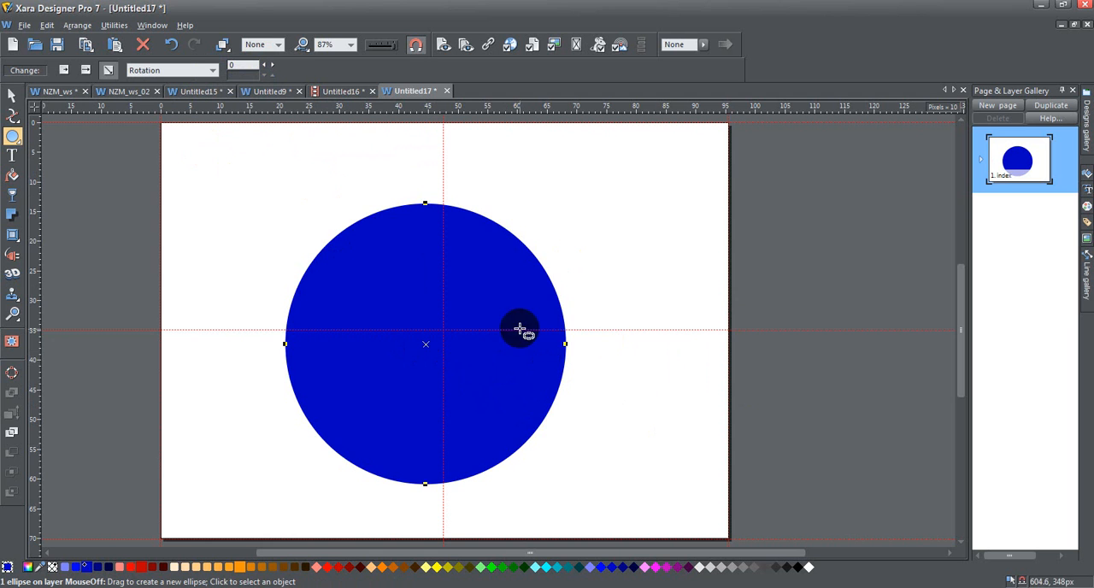
Narrow the circle into an ellipse about 209 px wide and set its rotation to 33
{"action": "left_click_drag", "start_coordinate": [565, 344], "coordinate": [409, 350]}
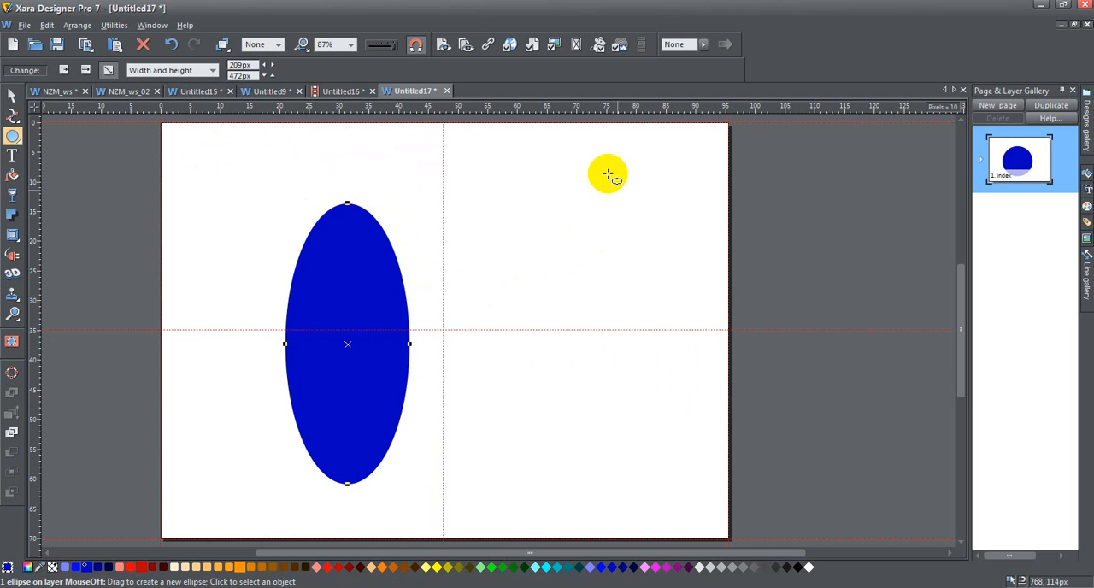
{"action": "left_click", "coordinate": [208, 72]}
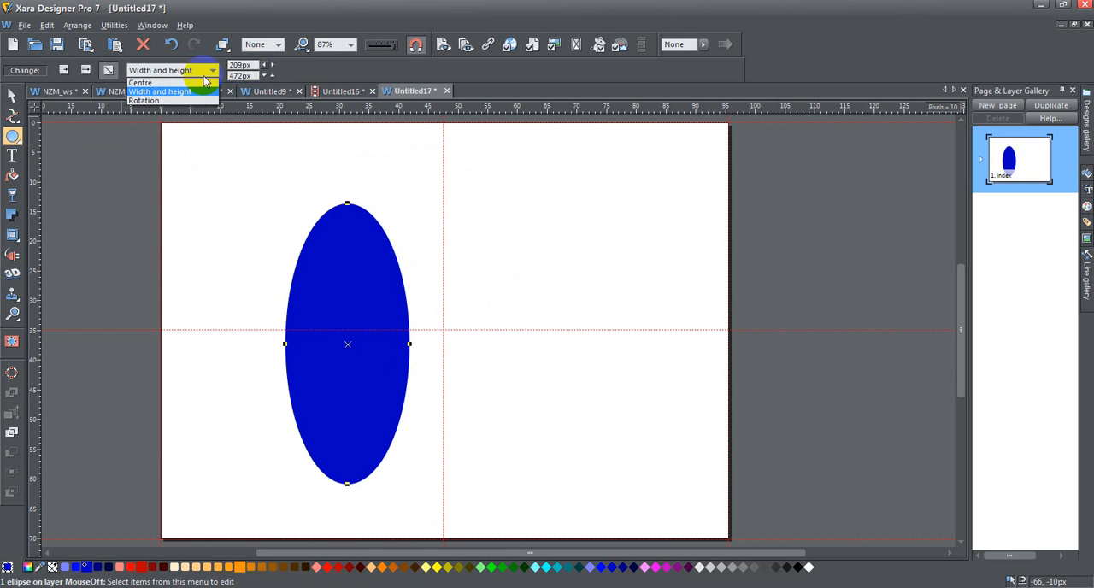
{"action": "left_click", "coordinate": [188, 102]}
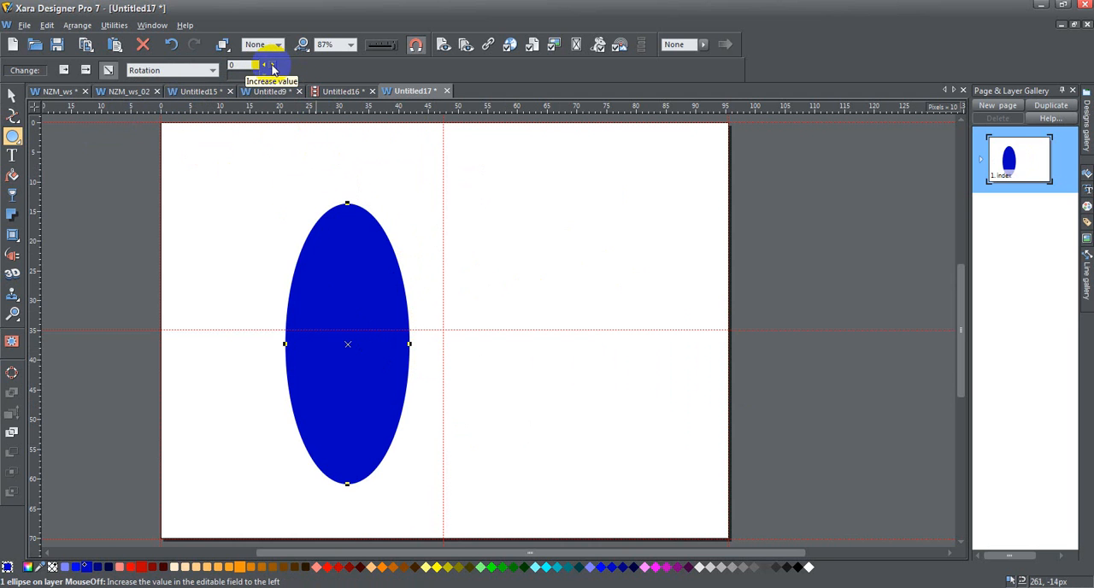
{"action": "left_click_drag", "start_coordinate": [272, 69], "coordinate": [201, 64]}
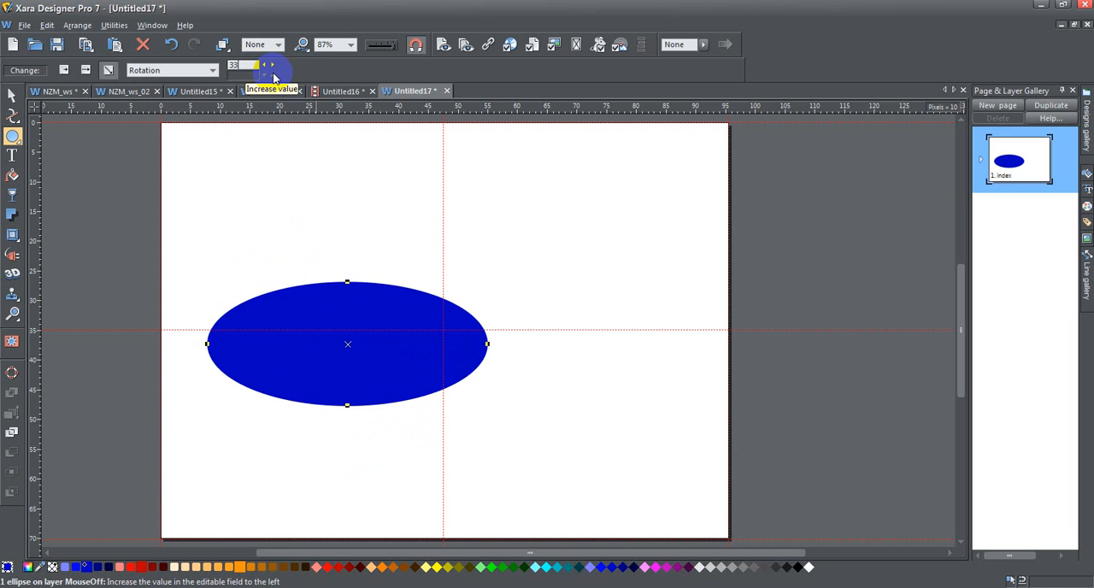
{"action": "key", "text": "Return"}
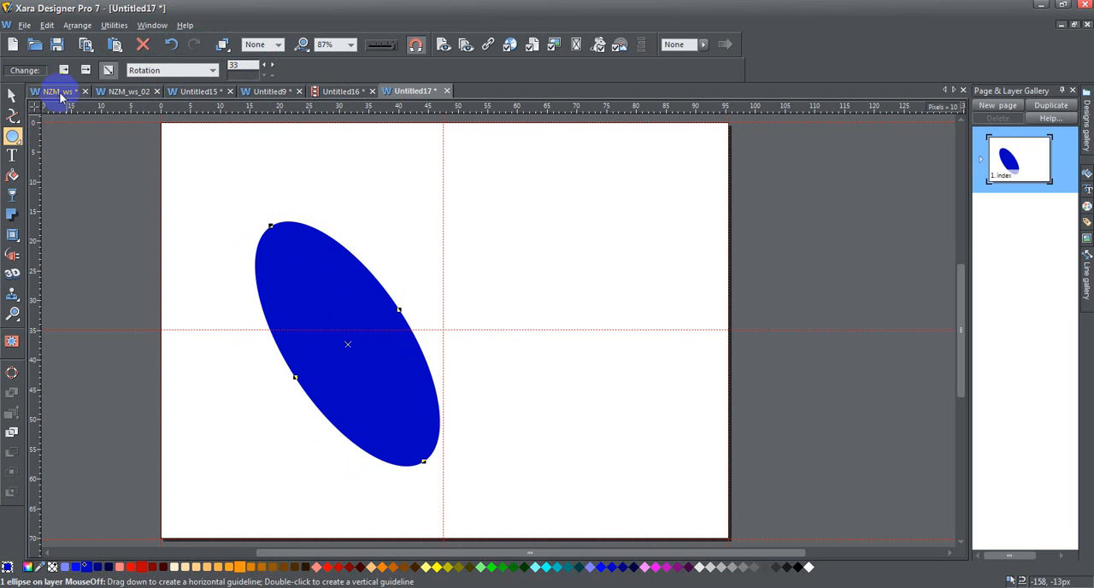
Delete the ellipse and draw a rectangle about 337 by 291 px with its right edge on the vertical centre guide
{"action": "key", "text": "Delete"}
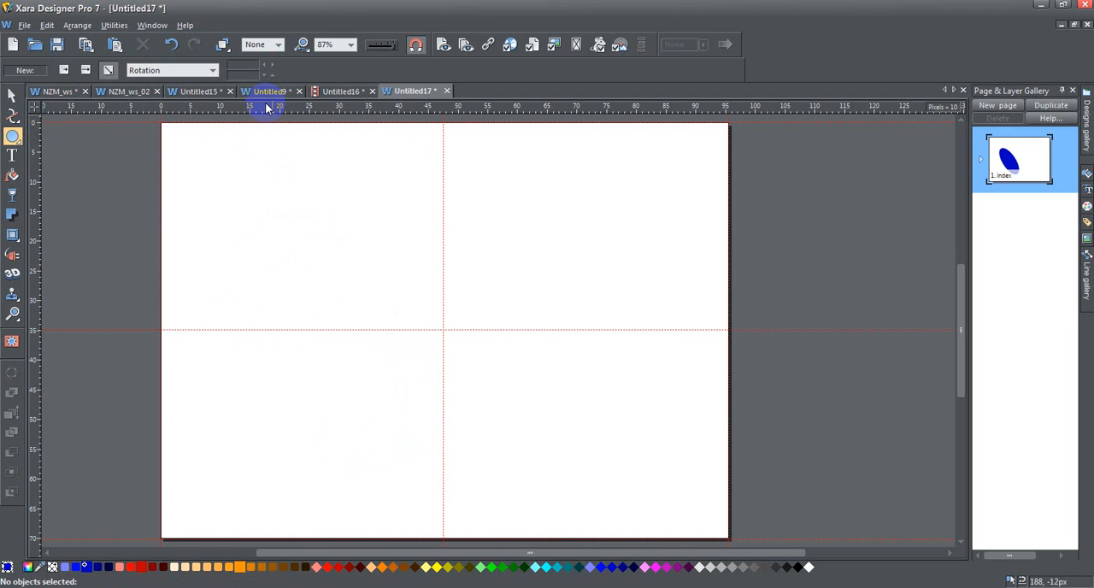
{"action": "left_click", "coordinate": [37, 135]}
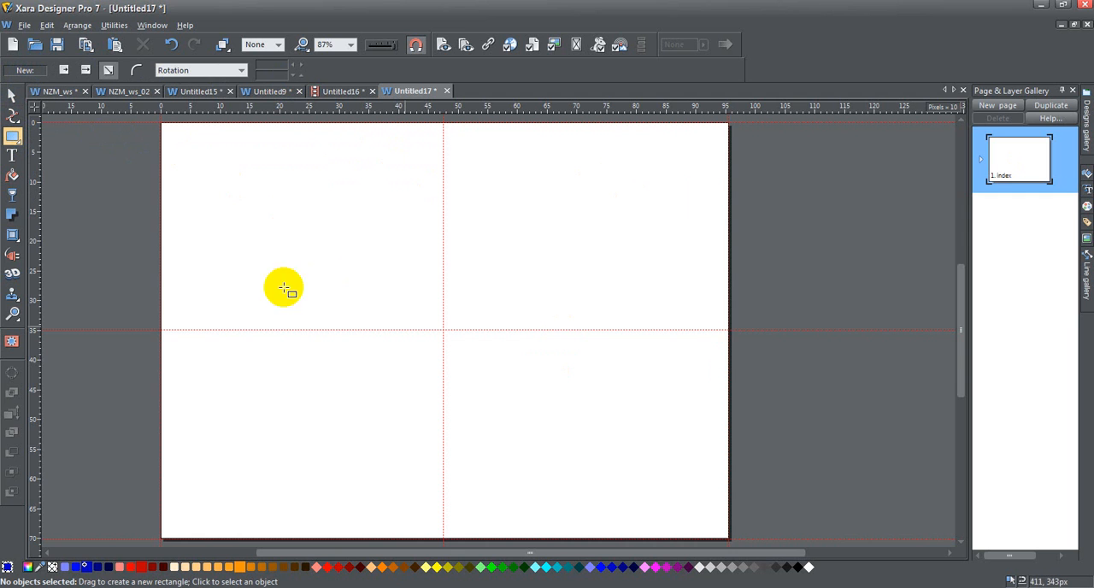
{"action": "mouse_move", "coordinate": [242, 209]}
{"action": "left_mouse_down"}
{"action": "mouse_move", "coordinate": [569, 371]}
{"action": "mouse_move", "coordinate": [432, 384]}
{"action": "mouse_move", "coordinate": [453, 378]}
{"action": "mouse_move", "coordinate": [442, 381]}
{"action": "left_mouse_up"}
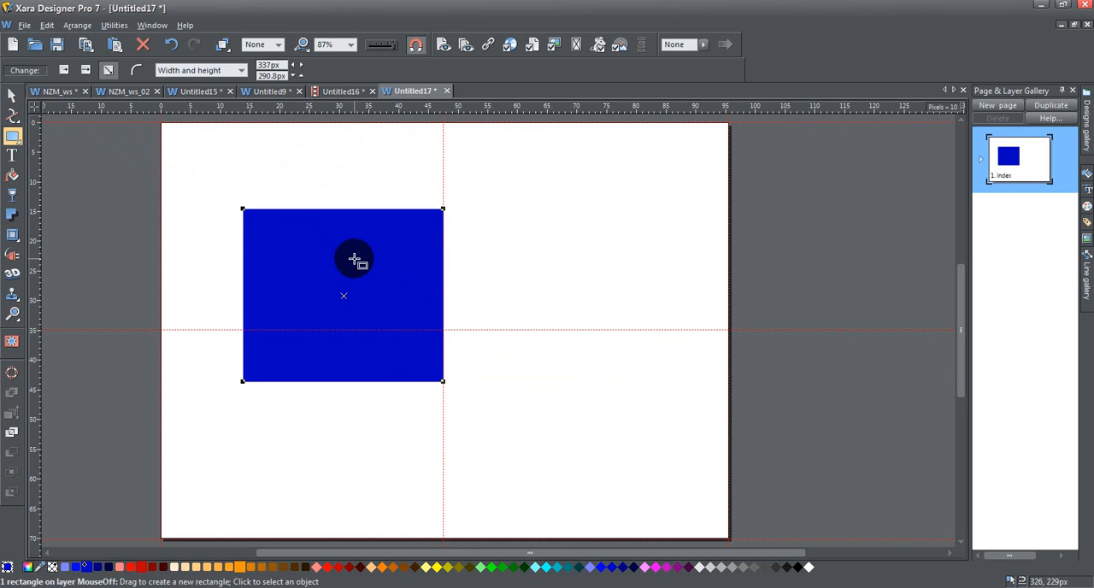
Turn the rectangle's curved corners on and back off, comparing the editable properties offered in each state
{"action": "left_click", "coordinate": [137, 75]}
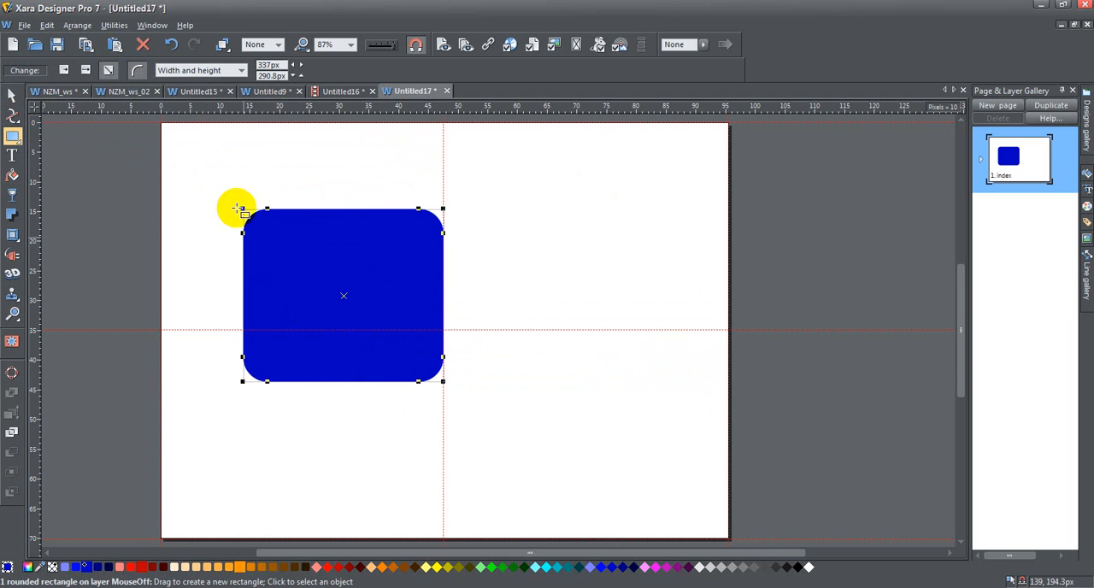
{"action": "left_click", "coordinate": [242, 71]}
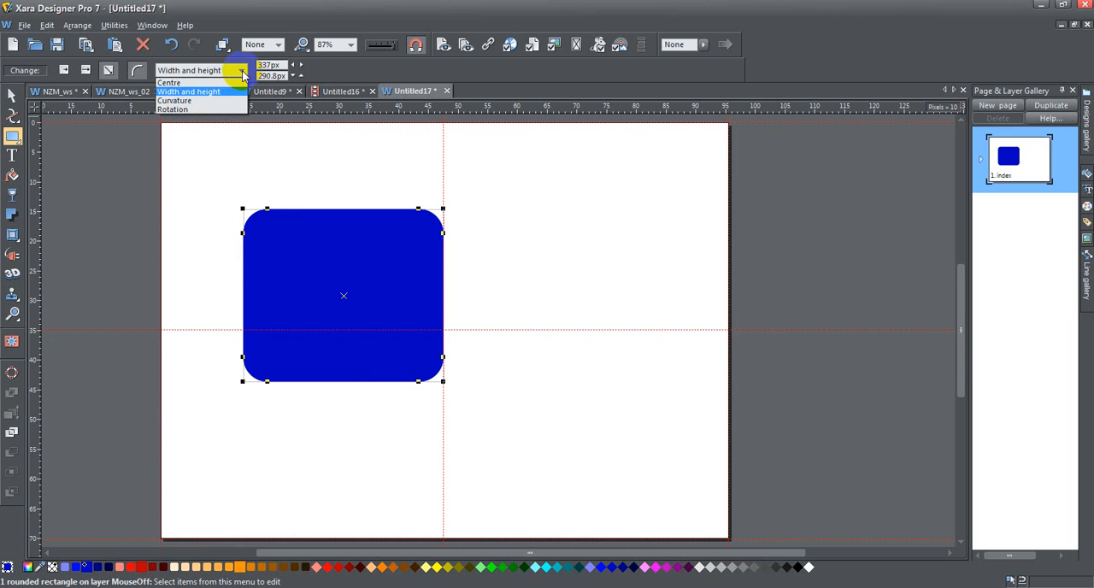
{"action": "left_click", "coordinate": [136, 75]}
{"action": "left_click", "coordinate": [141, 73]}
{"action": "left_click", "coordinate": [242, 70]}
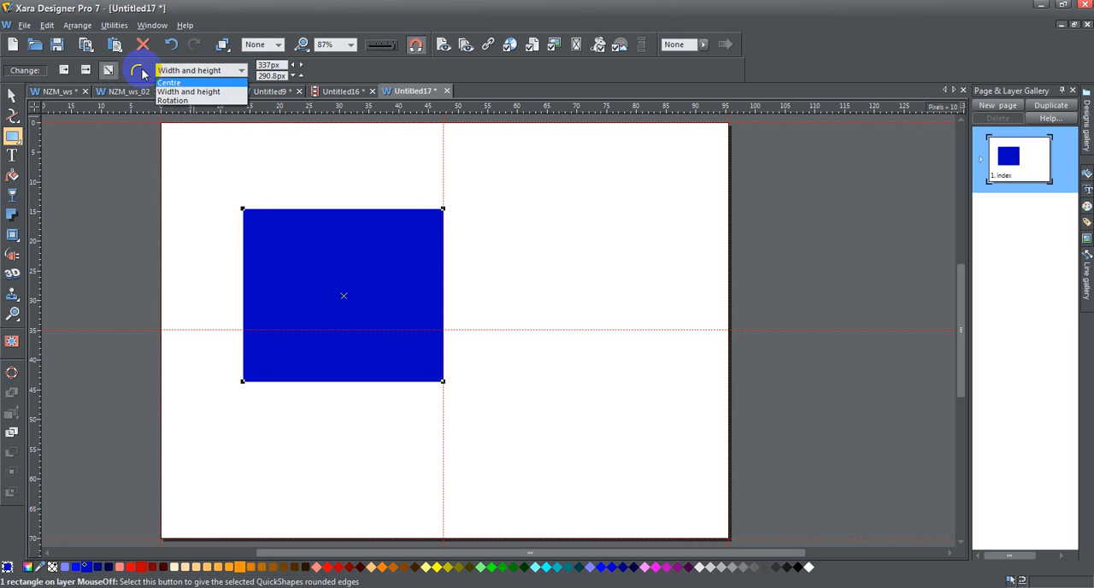
Turn on curved corners for the blue rectangle and set its curvature to 0.1
{"action": "left_click", "coordinate": [144, 73]}
{"action": "left_click", "coordinate": [139, 70]}
{"action": "left_click", "coordinate": [241, 71]}
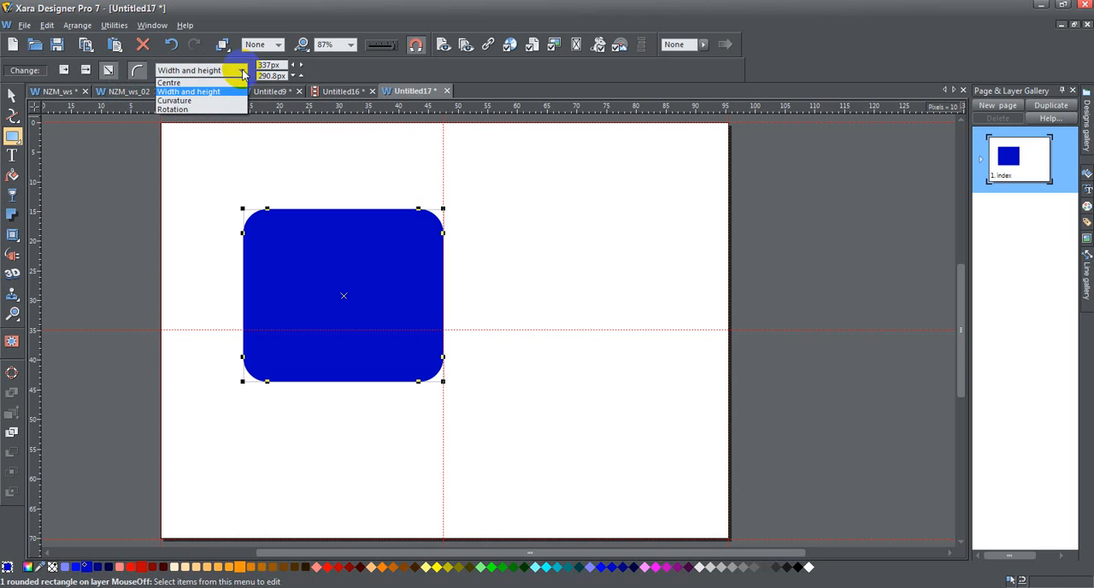
{"action": "left_click", "coordinate": [224, 101]}
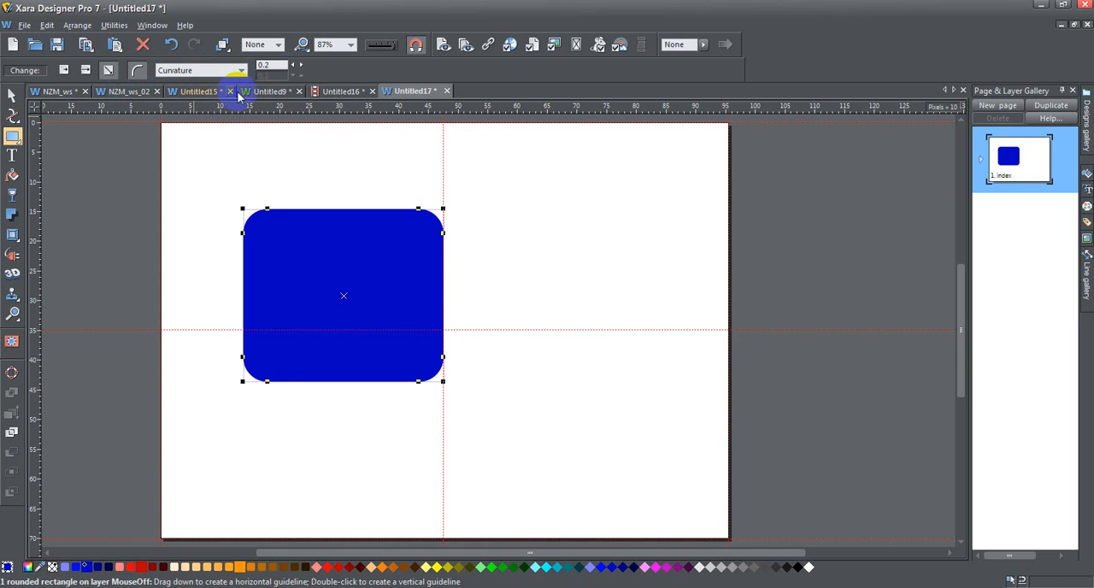
{"action": "left_click", "coordinate": [303, 68]}
{"action": "left_click", "coordinate": [303, 69]}
{"action": "left_click", "coordinate": [302, 69]}
{"action": "left_click", "coordinate": [292, 66]}
{"action": "left_click", "coordinate": [292, 66]}
{"action": "left_click", "coordinate": [292, 66]}
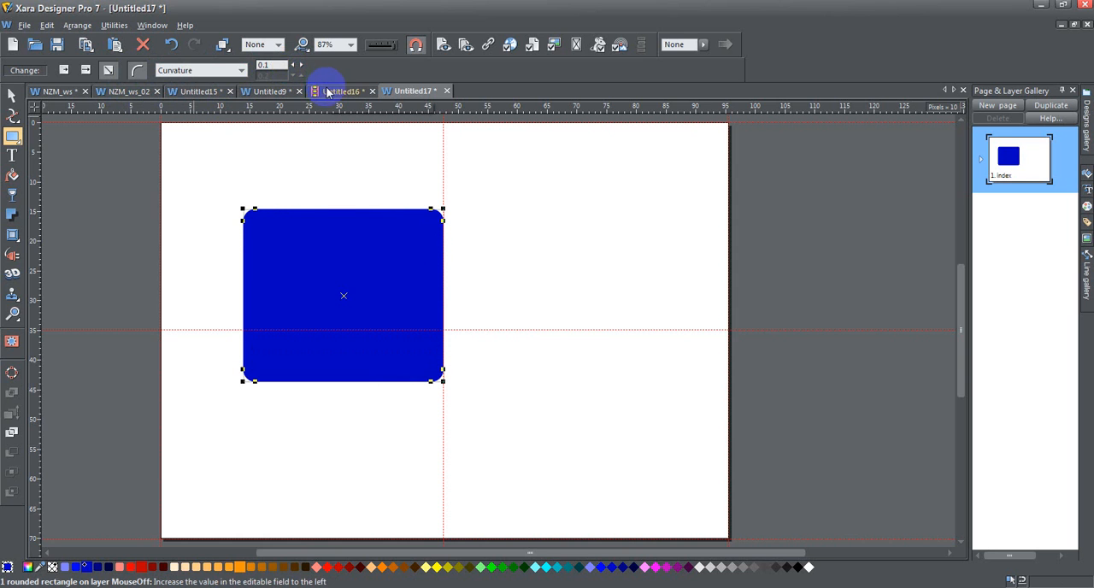
Delete the rounded rectangle from the page
{"action": "left_click", "coordinate": [11, 94]}
{"action": "left_click", "coordinate": [143, 43]}
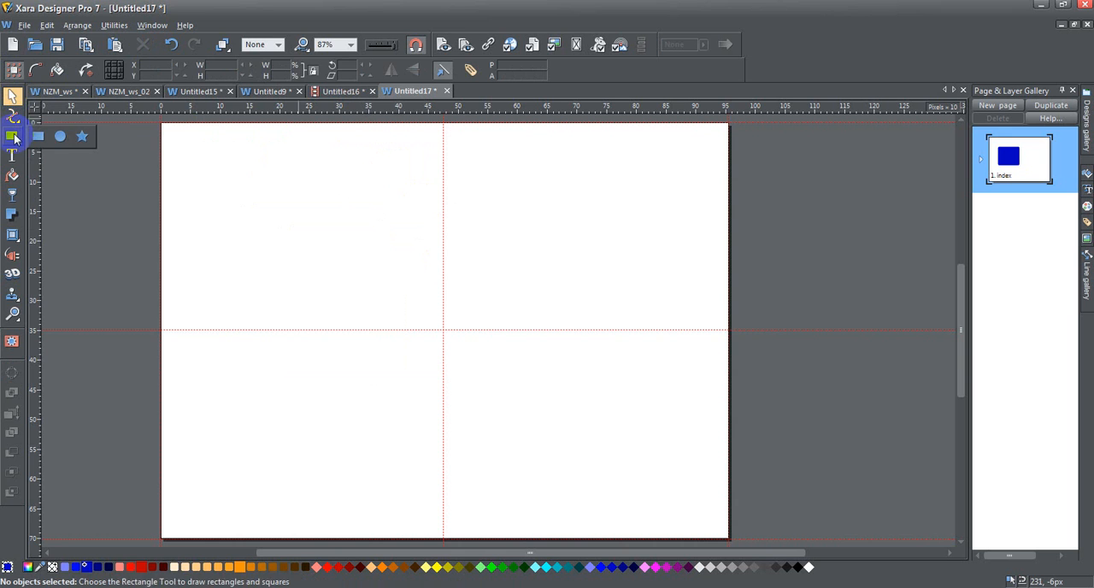
{"action": "left_click", "coordinate": [63, 136]}
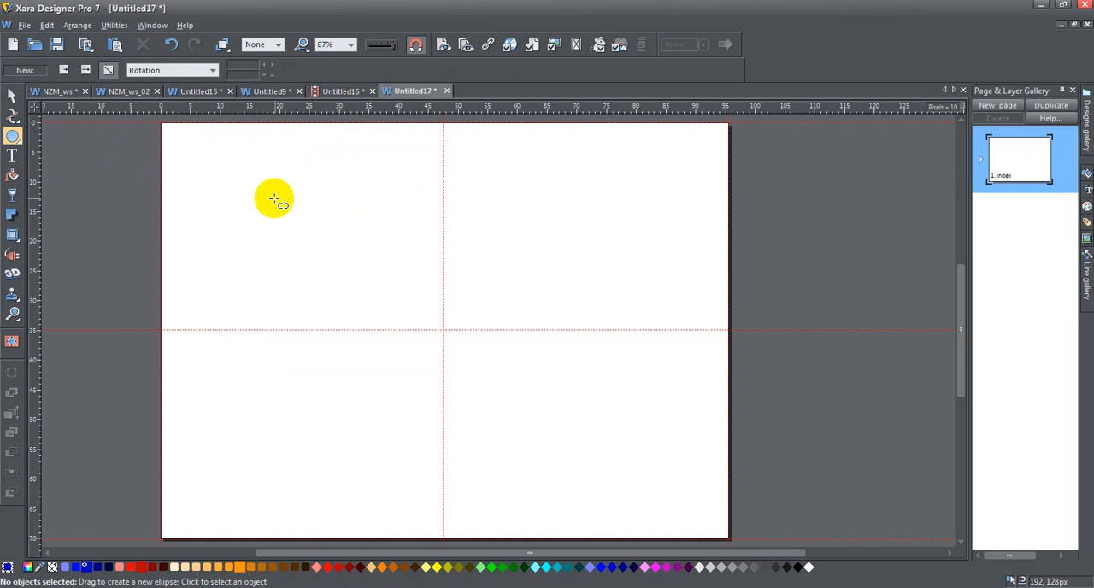
{"action": "left_click_drag", "start_coordinate": [277, 223], "coordinate": [533, 479]}
{"action": "left_click", "coordinate": [171, 44]}
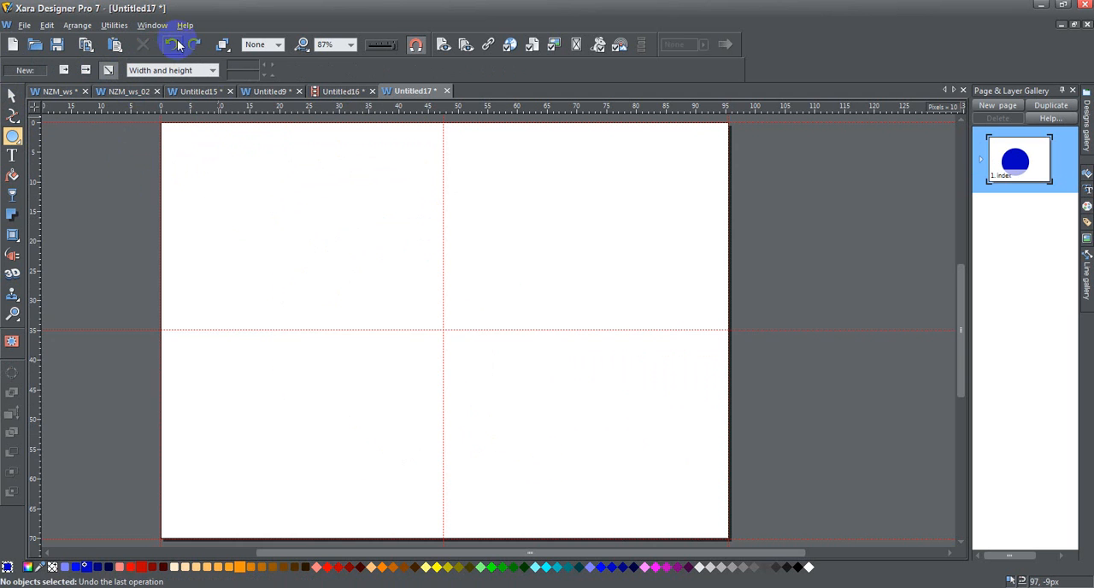
Draw a rounded-corner square about 320 by 320 px in the page's upper-left area, clear of the vertical centre guide
{"action": "left_click_drag", "start_coordinate": [15, 141], "coordinate": [40, 136]}
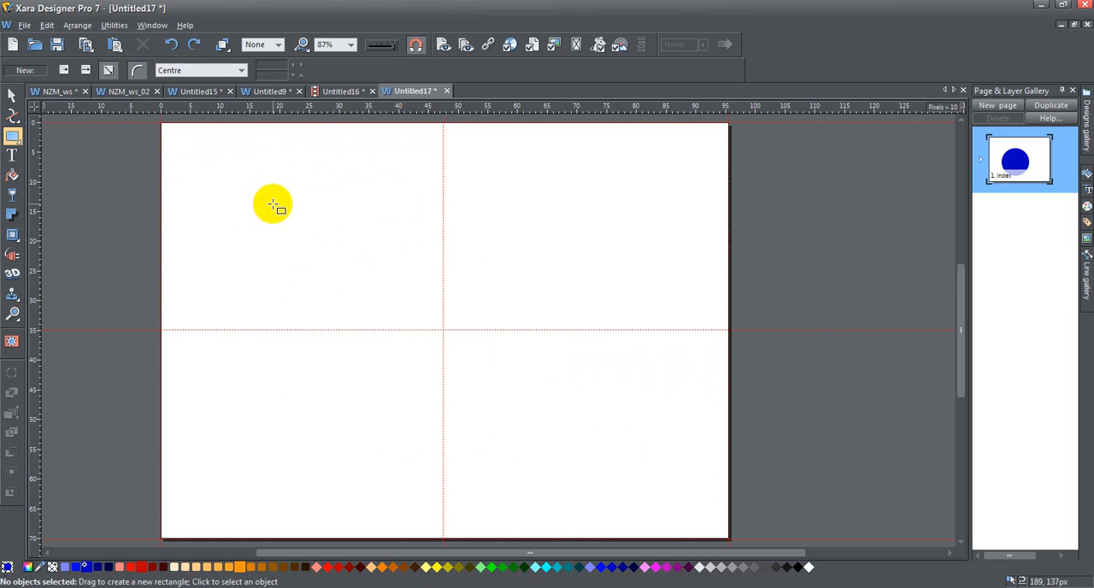
{"action": "left_click_drag", "start_coordinate": [242, 184], "coordinate": [315, 267]}
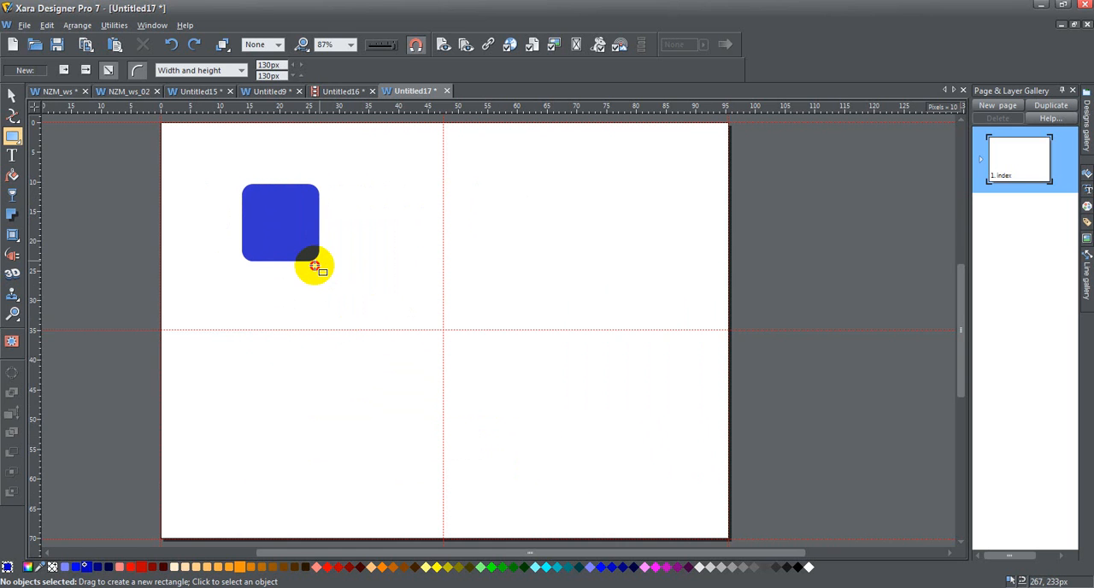
{"action": "left_click_drag", "start_coordinate": [316, 271], "coordinate": [380, 415]}
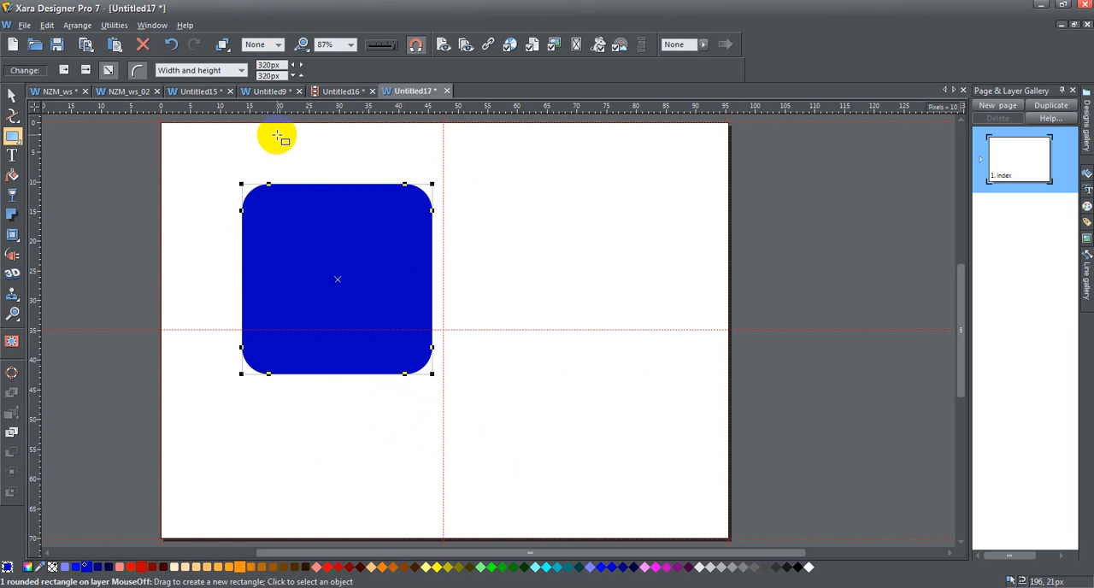
Narrow the rounded square to about 189 px wide and scale the resulting shape proportionally to about 105 by 177 px with the Rectangle tool
{"action": "left_click", "coordinate": [12, 95]}
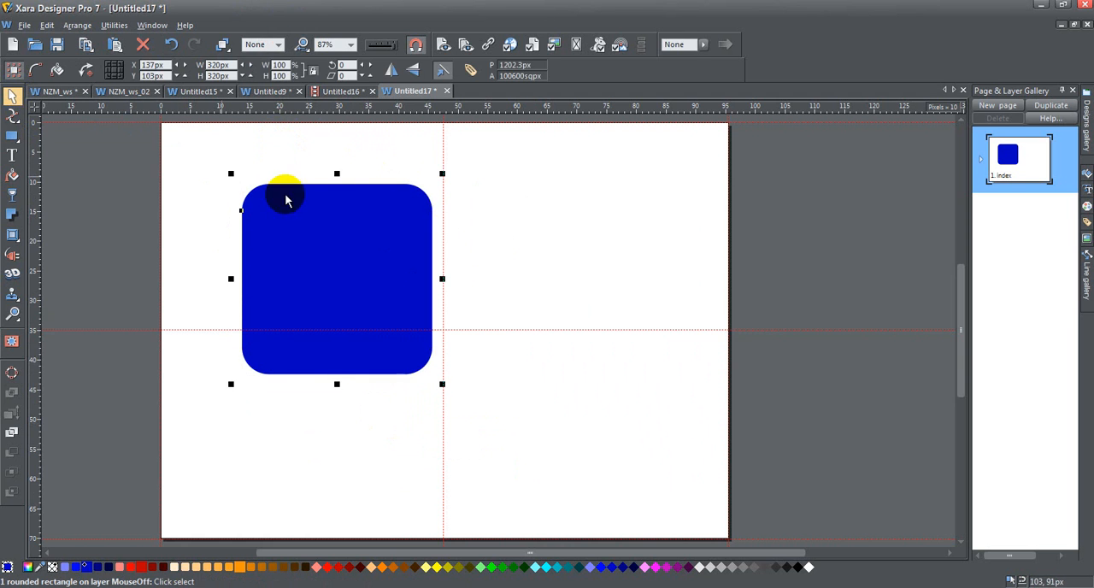
{"action": "left_click_drag", "start_coordinate": [444, 280], "coordinate": [363, 277]}
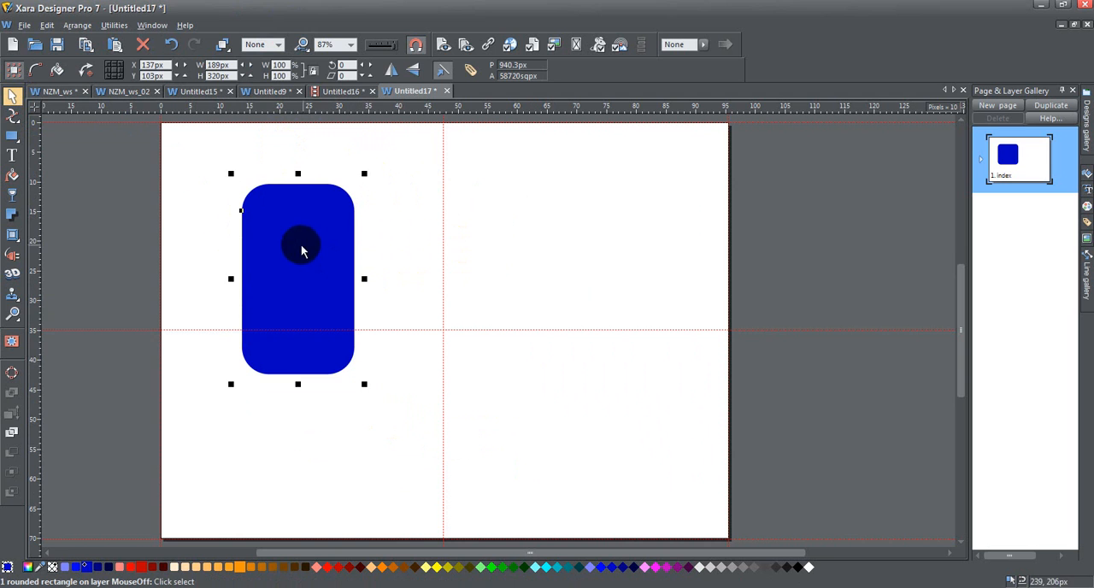
{"action": "left_click", "coordinate": [12, 136]}
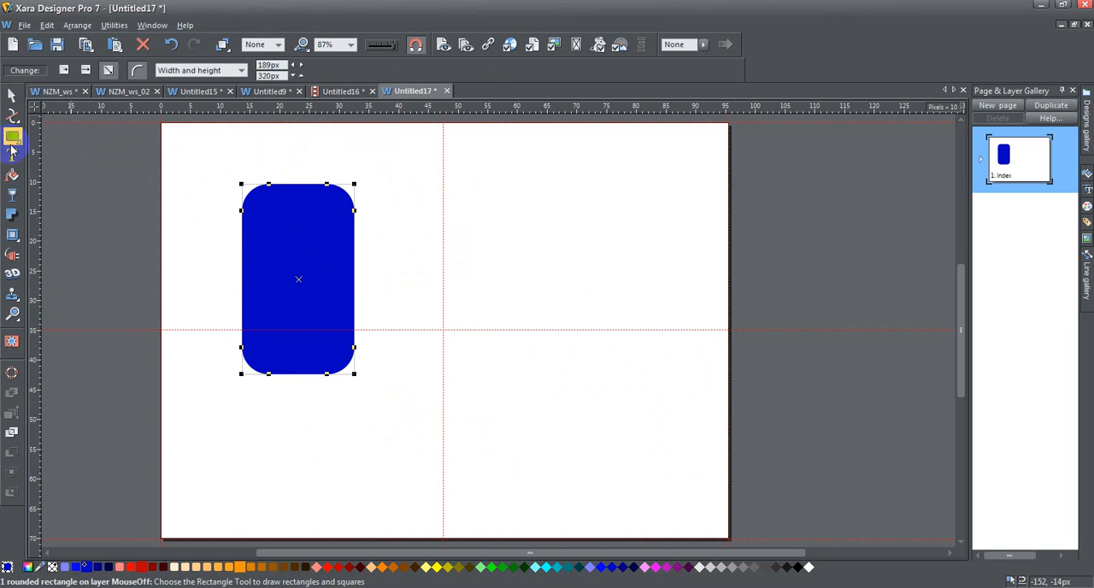
{"action": "left_click_drag", "start_coordinate": [353, 373], "coordinate": [308, 289]}
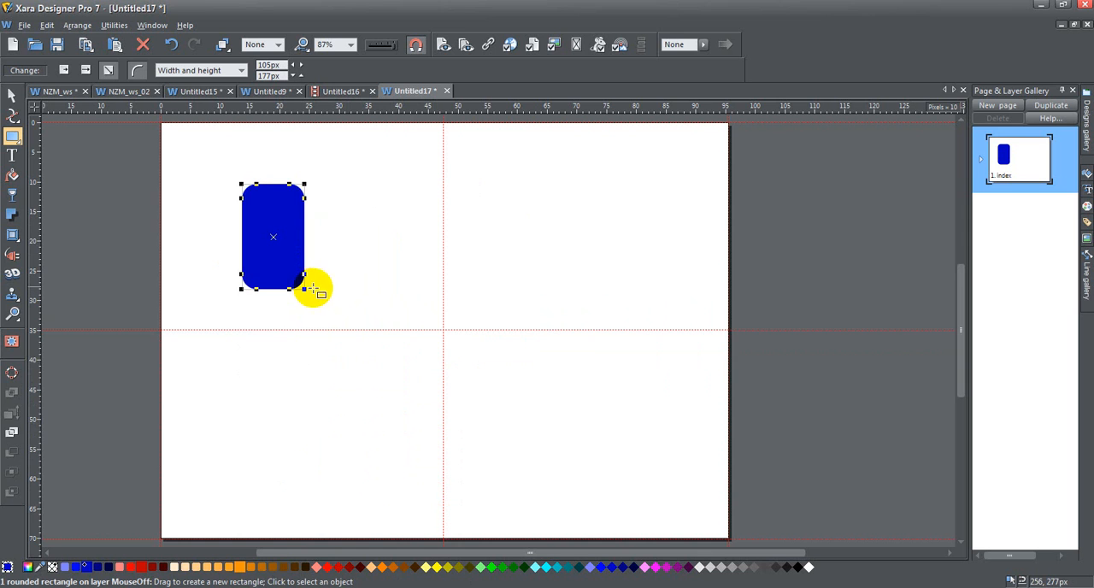